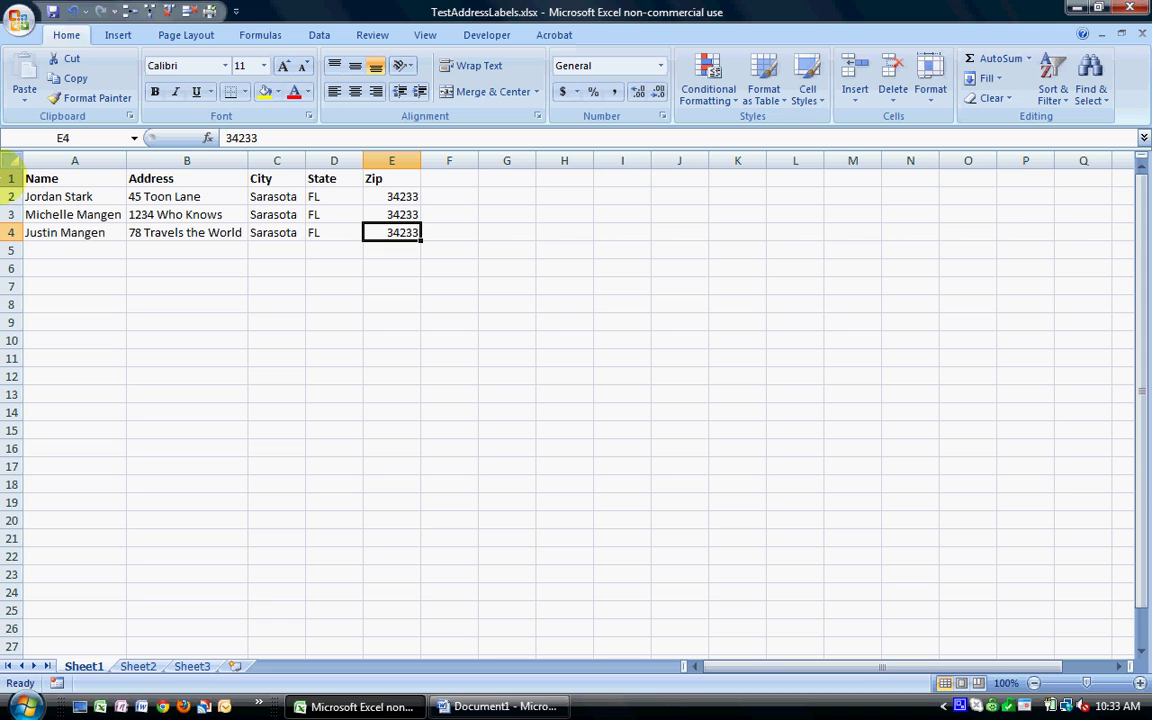
Check the address list's header row in Excel, then bring blank Document1 up on the Mailings tab.
click(6, 178)
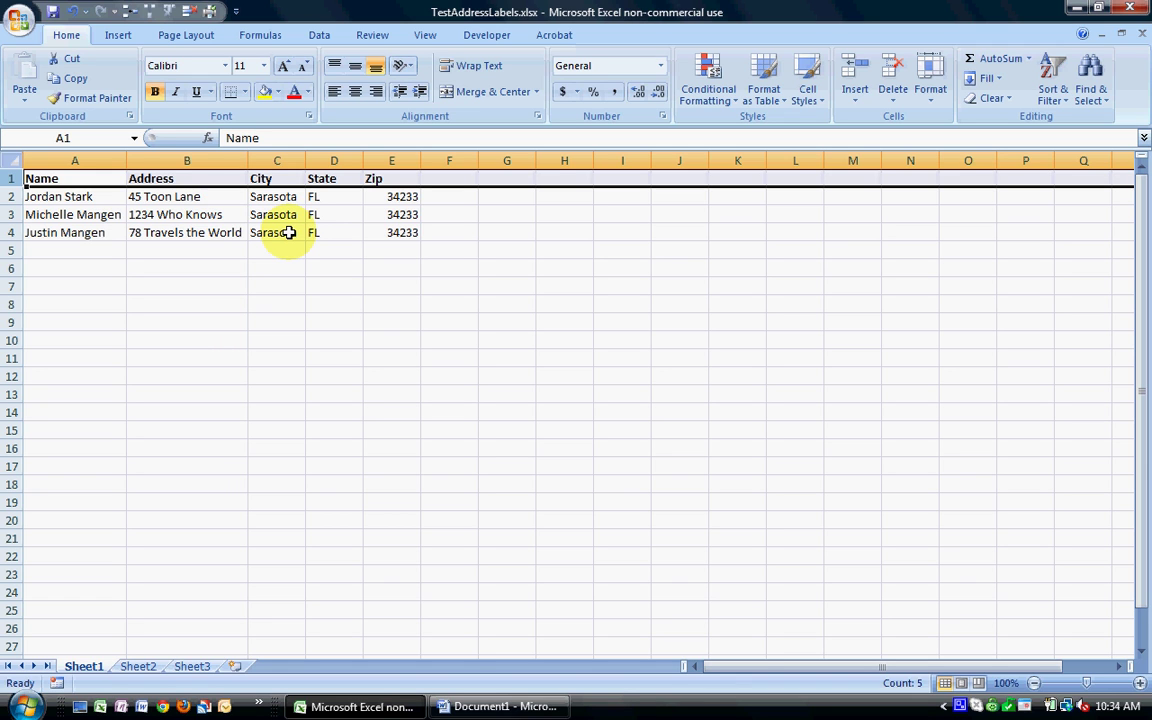
click(98, 253)
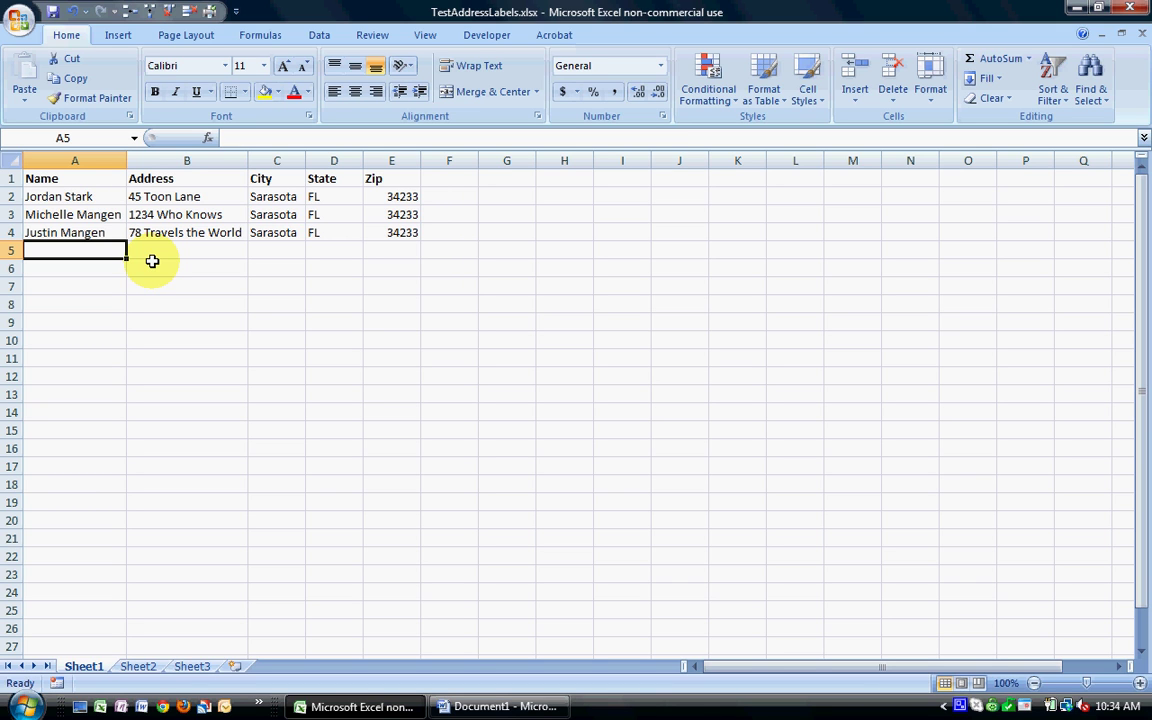
click(474, 706)
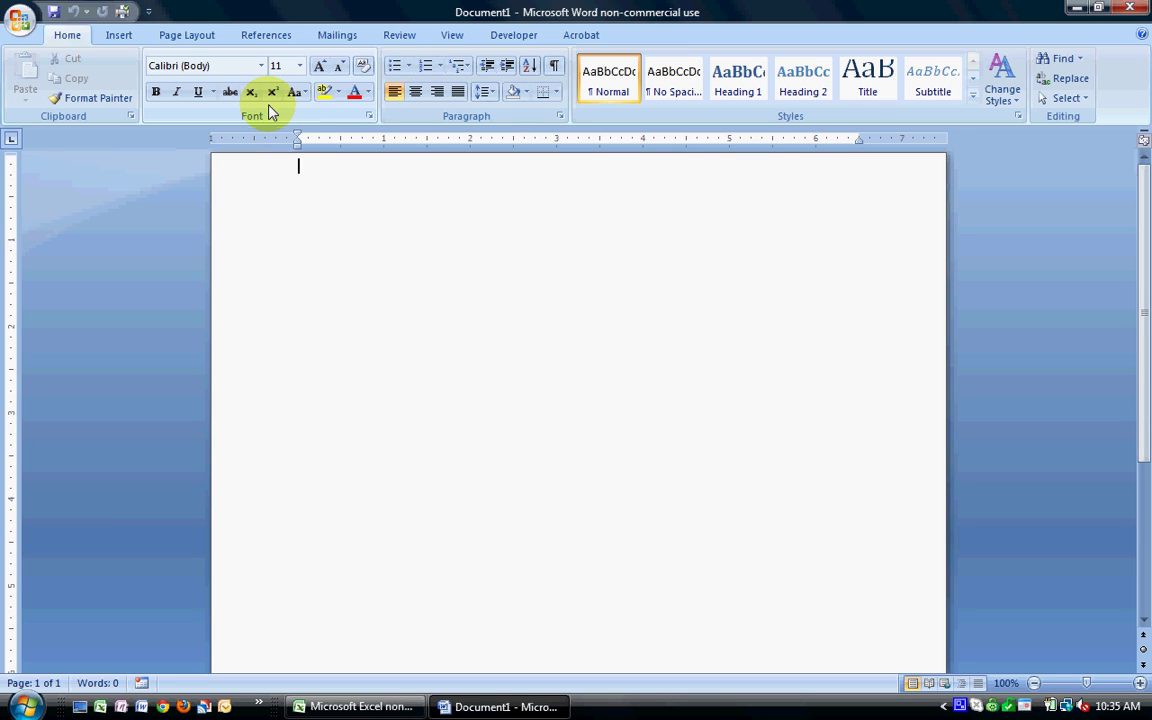
click(324, 37)
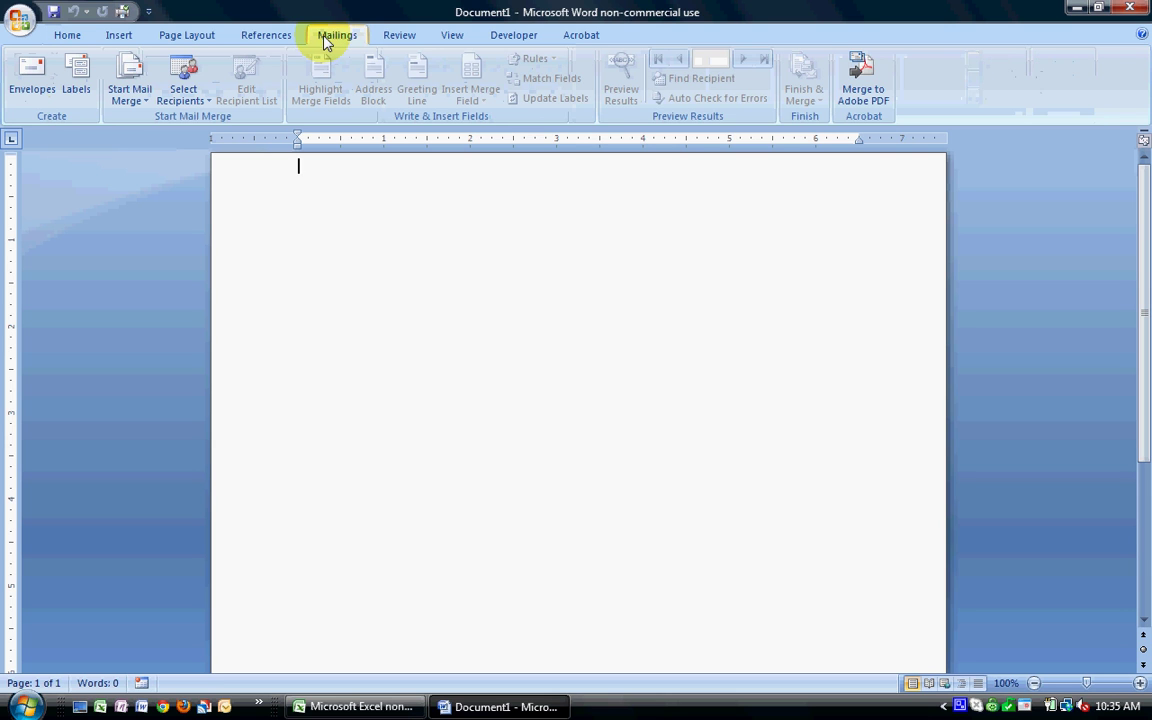
Start a Labels mail merge using Avery US Letter 5160 Easy Peel Mailing Labels.
click(137, 110)
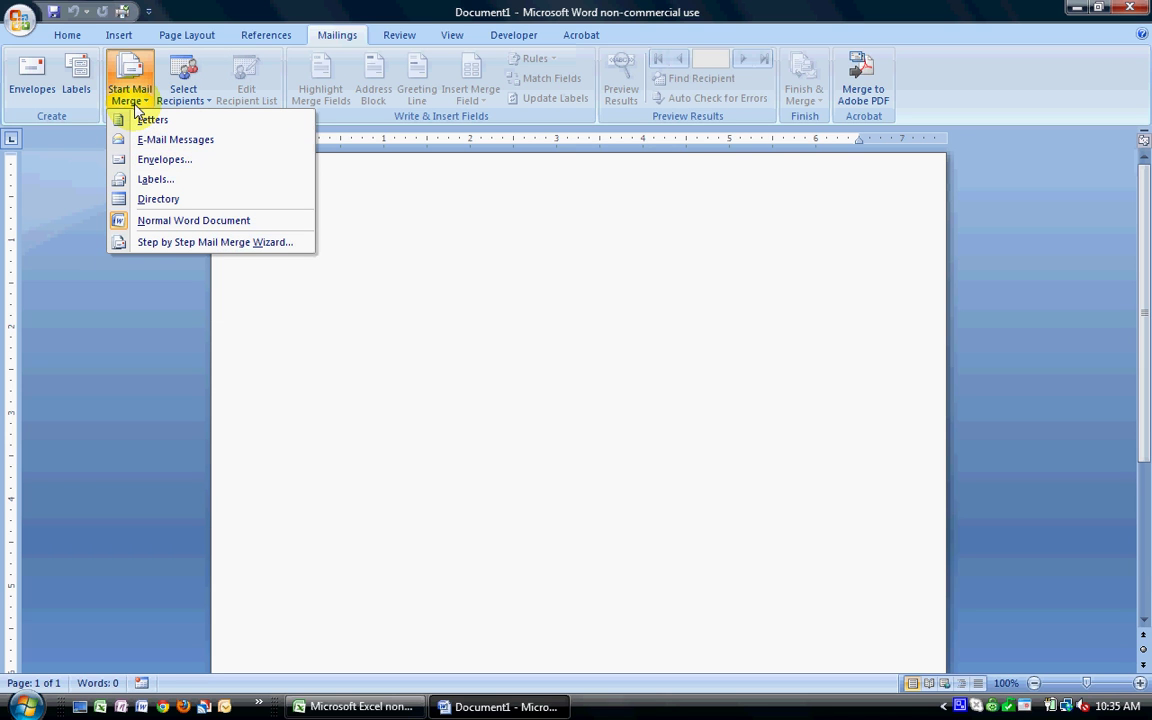
click(152, 179)
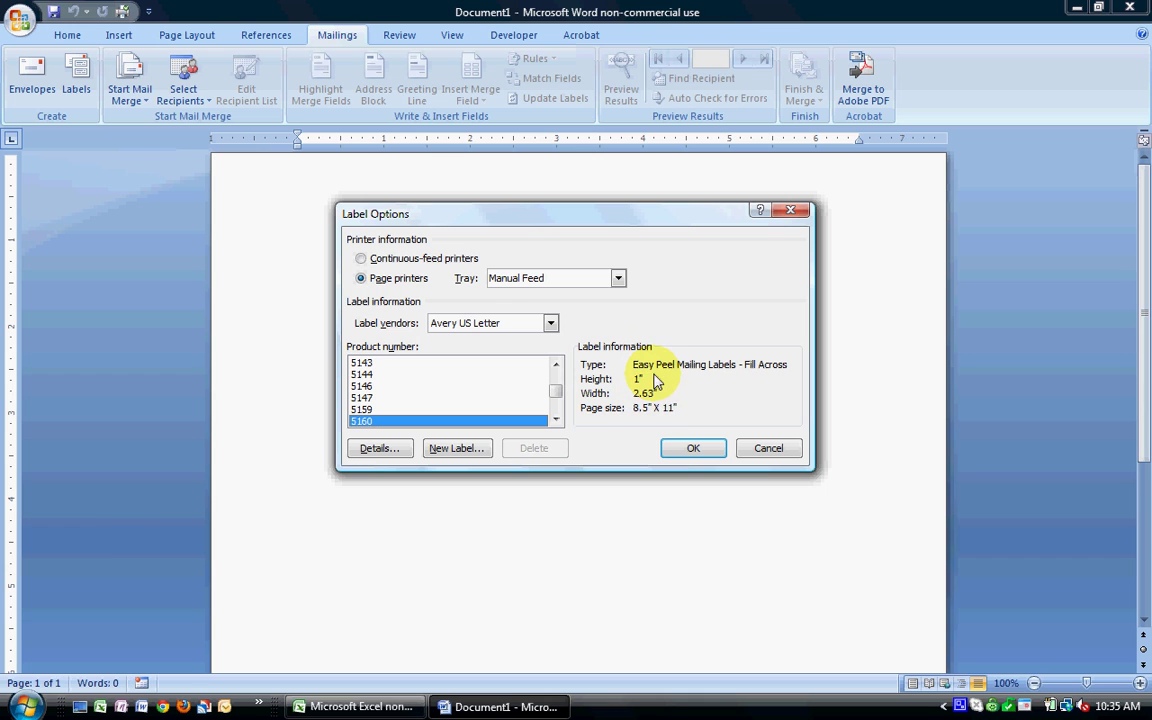
Apply the Avery 5160 layout so the page becomes a three-across grid of label cells.
click(681, 452)
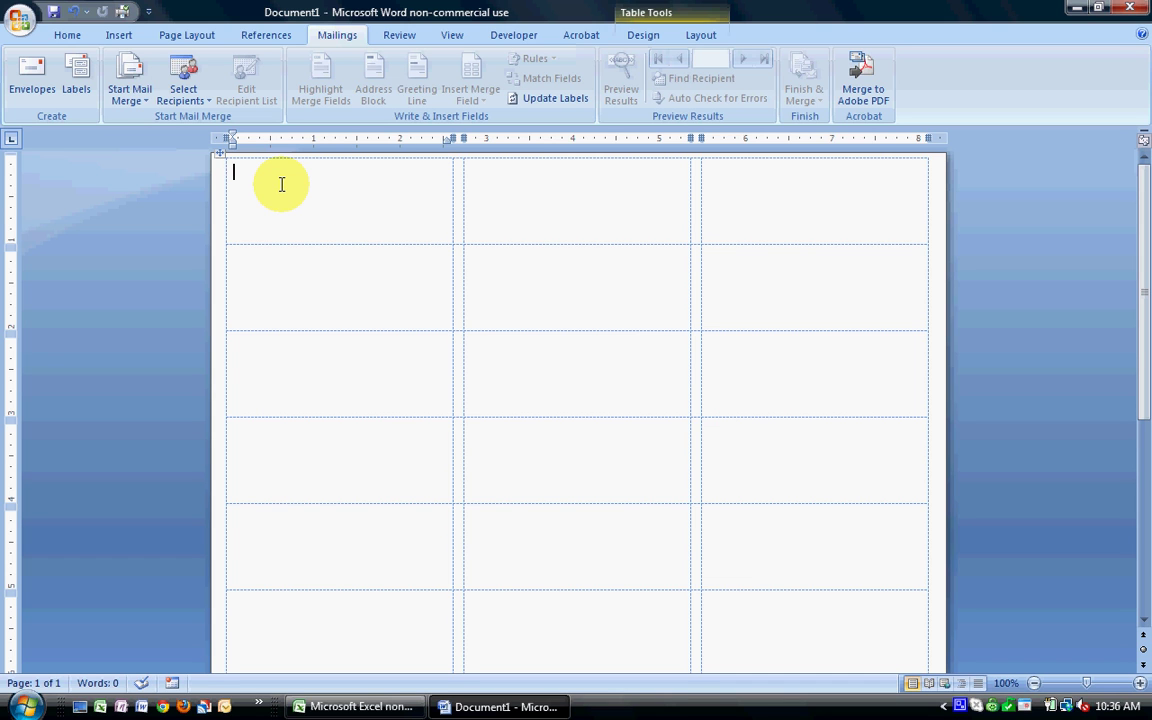
click(185, 111)
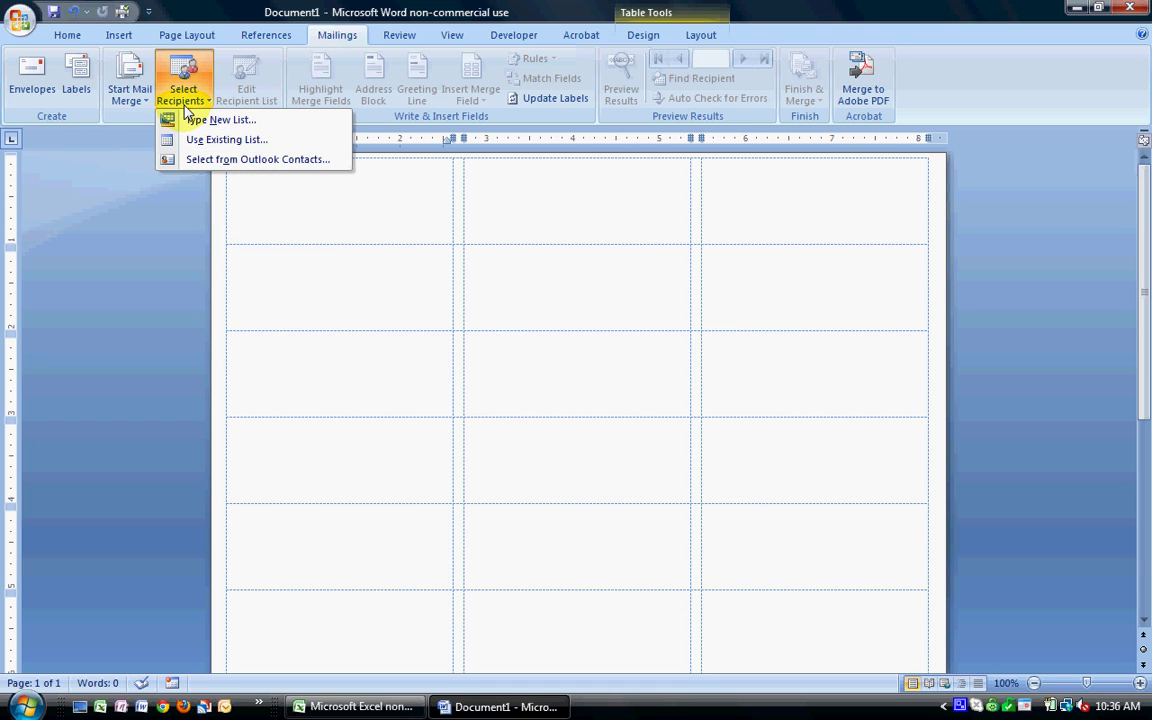
Use TestAddressLabels.xlsx from the Desktop as the existing recipient list.
click(252, 147)
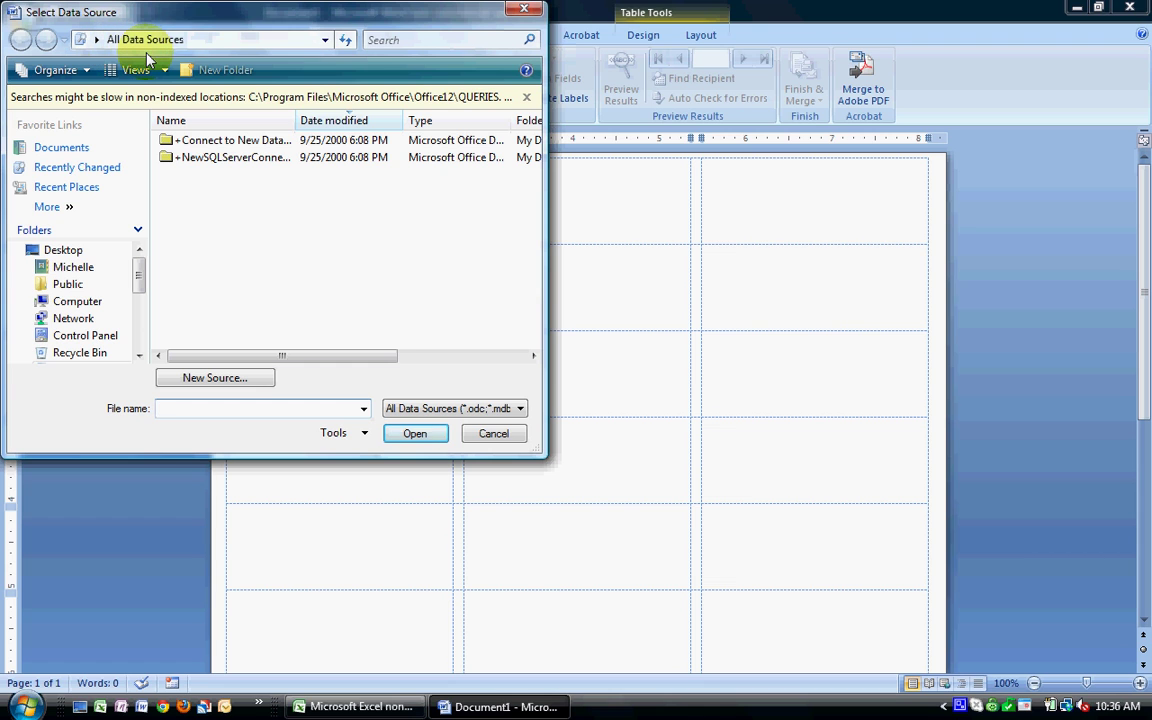
click(57, 213)
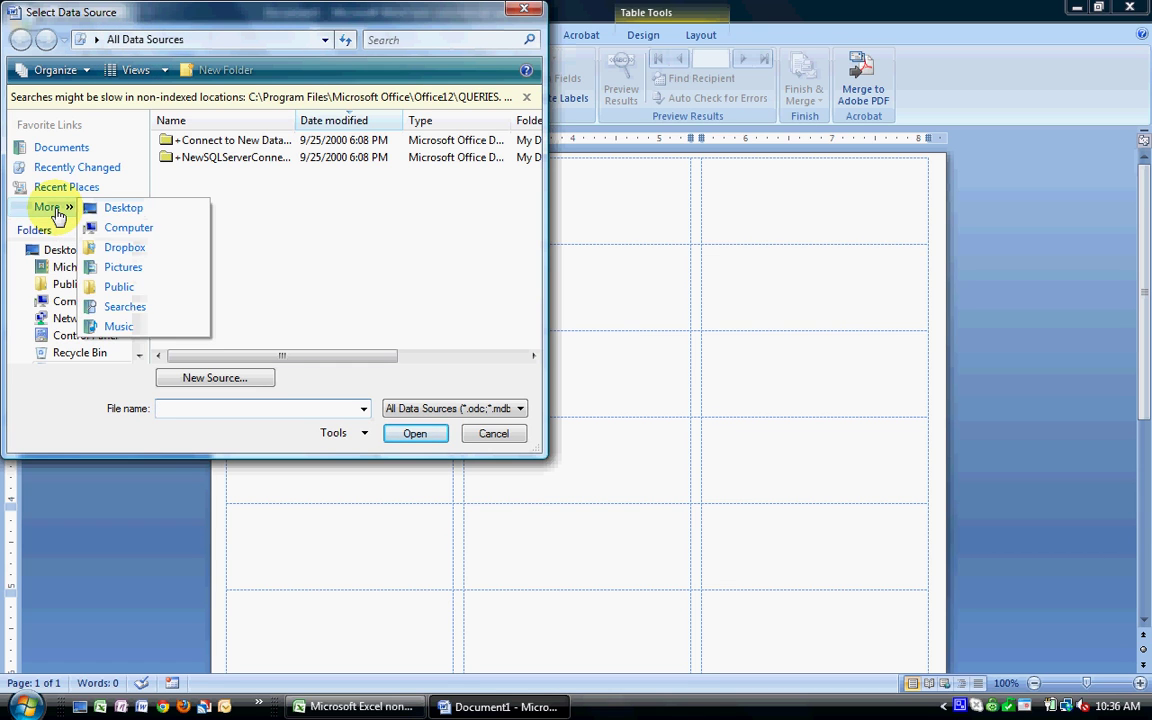
click(118, 214)
text(te)
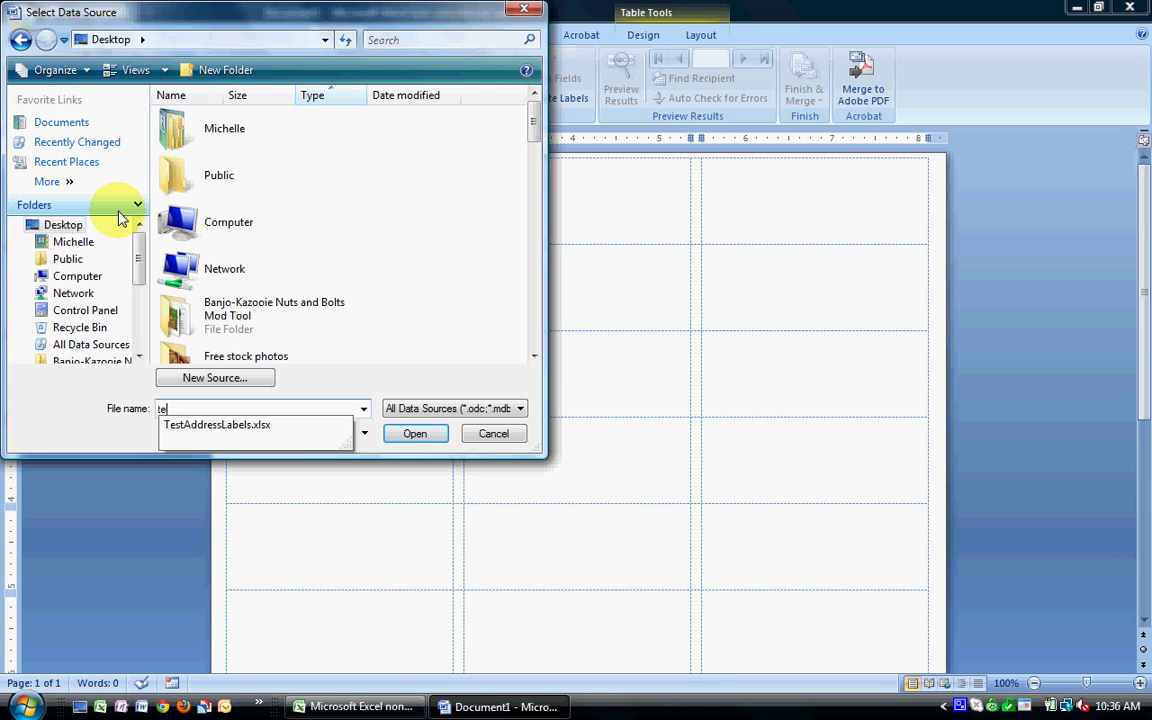
click(232, 425)
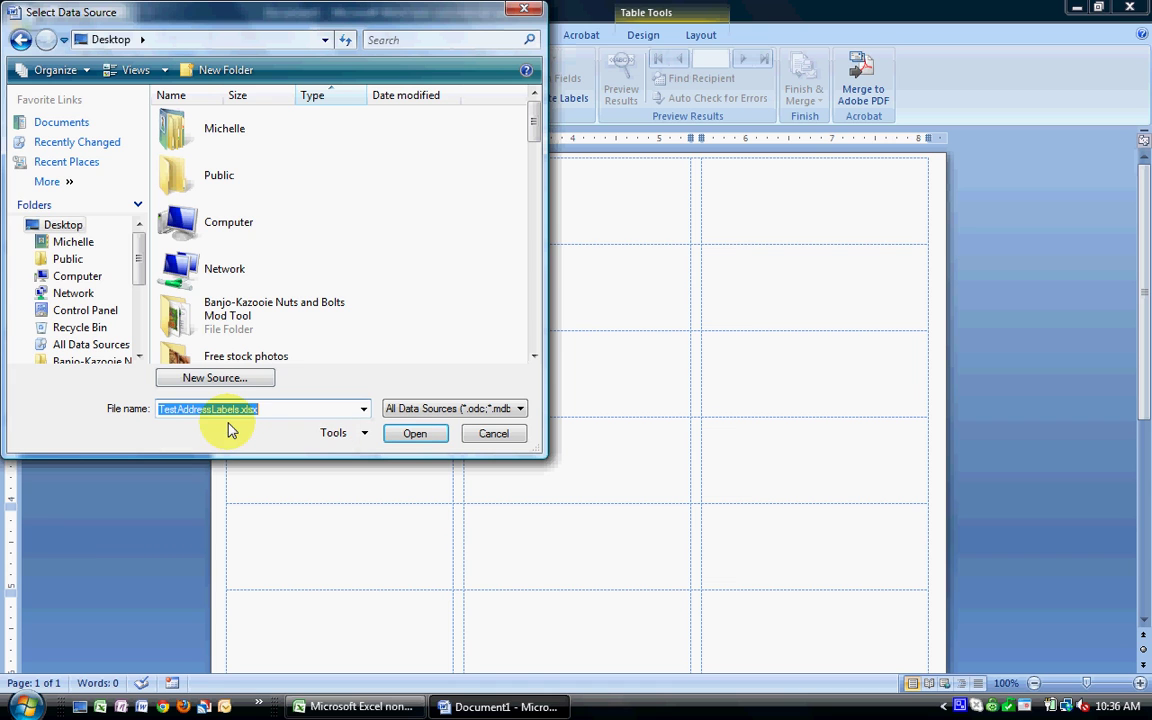
click(412, 436)
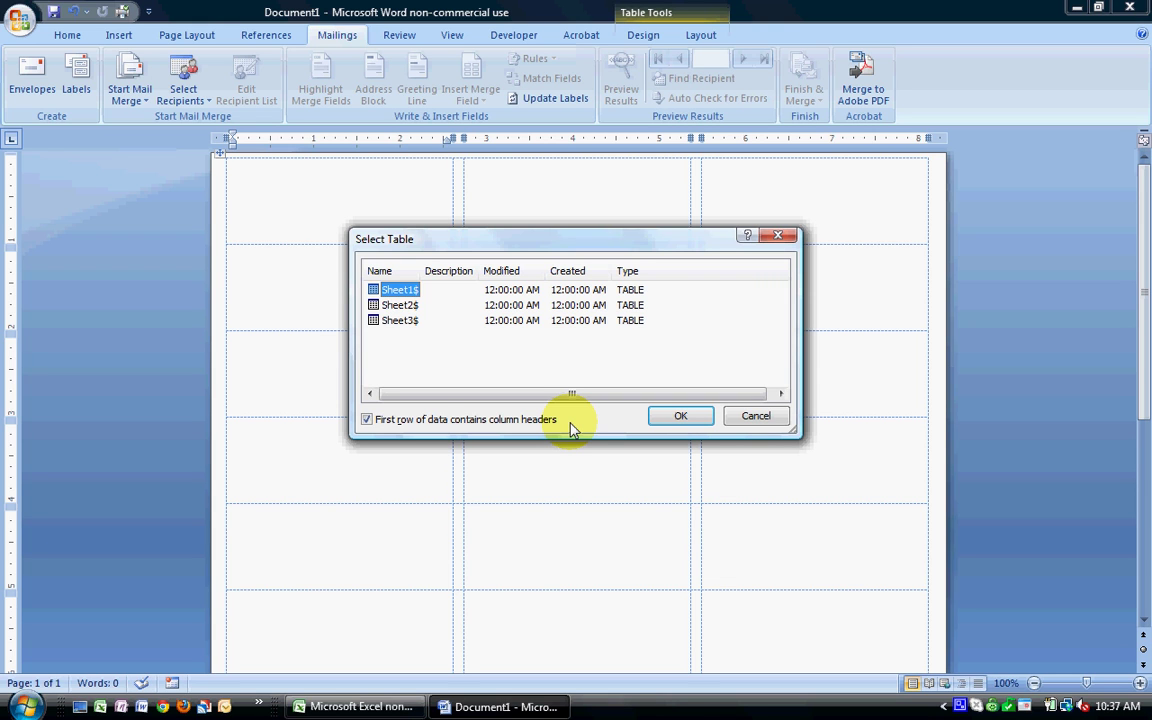
Link Sheet1$, with its first row as column headers, as the recipient table.
click(675, 416)
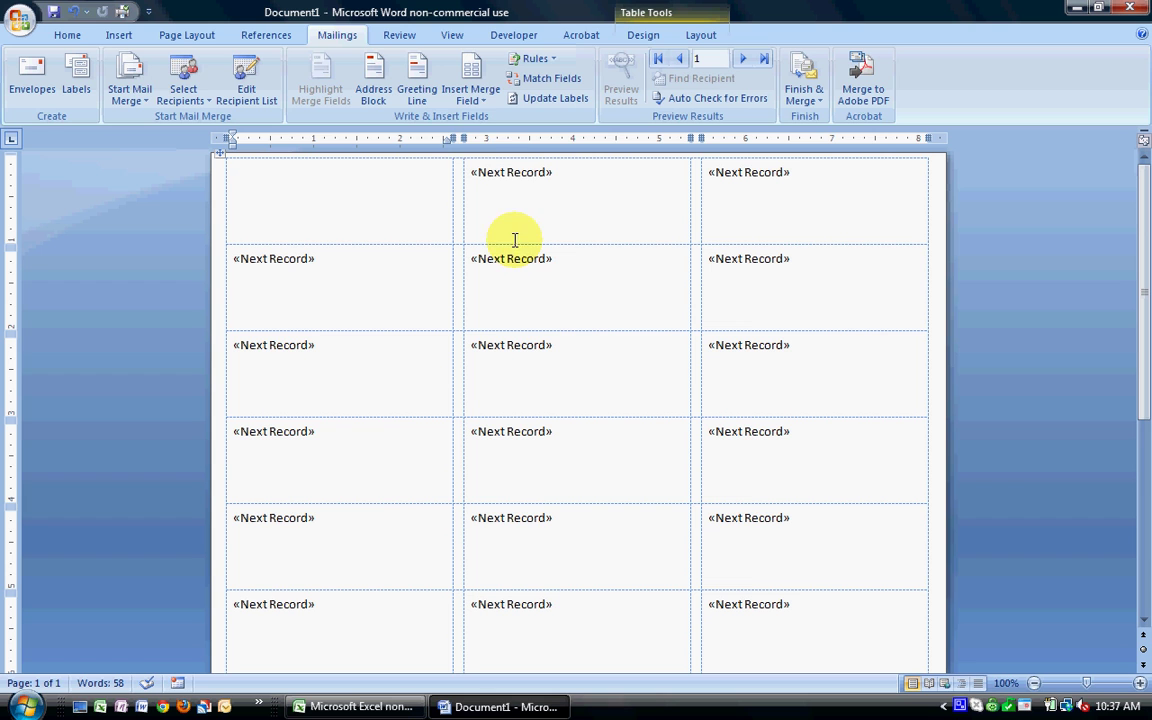
Insert the «Name» and «Address» merge fields on separate lines in the first label.
click(468, 101)
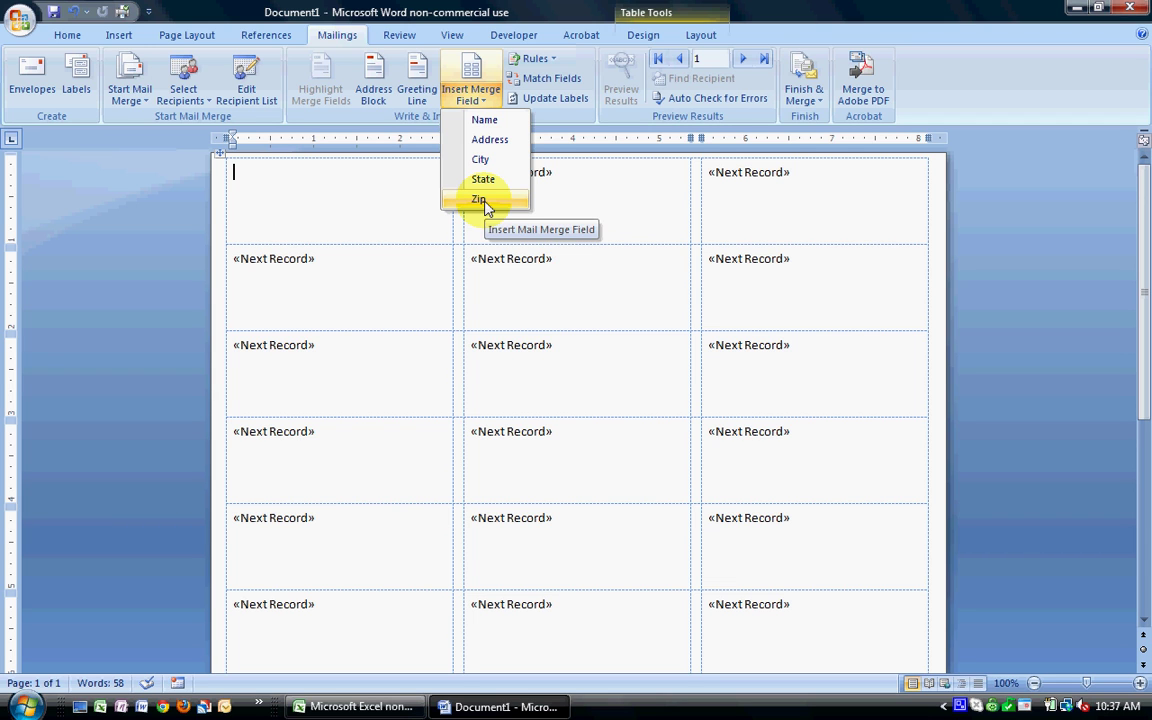
click(484, 122)
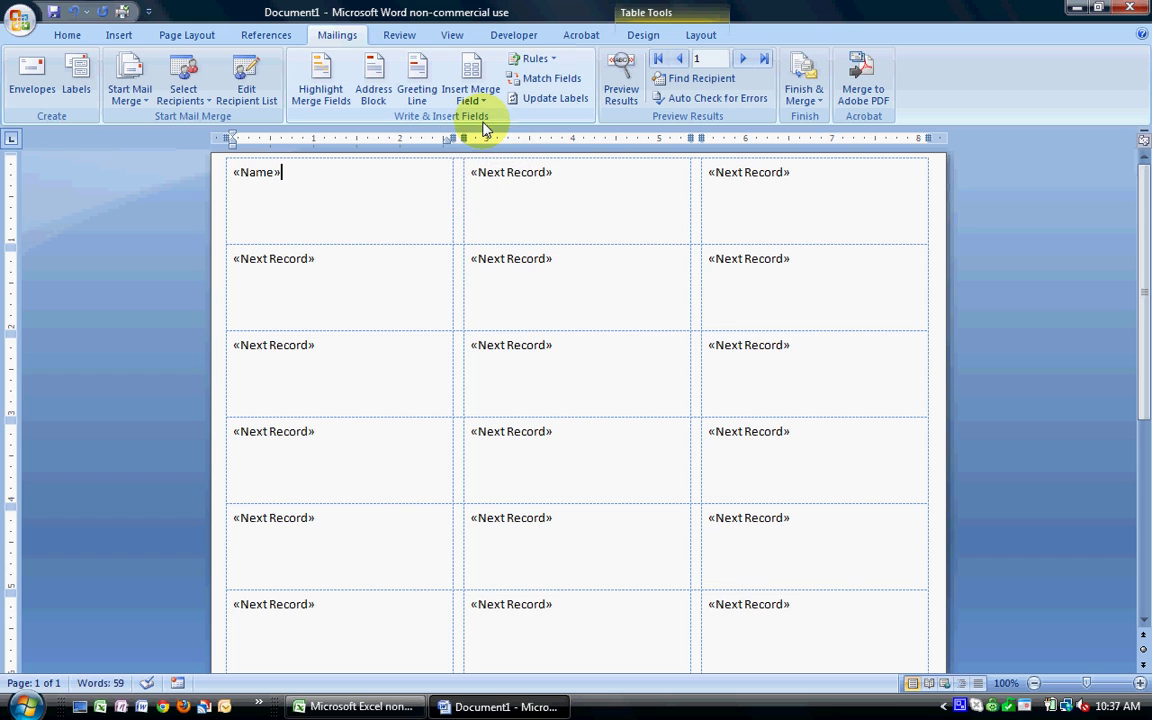
key(Return)
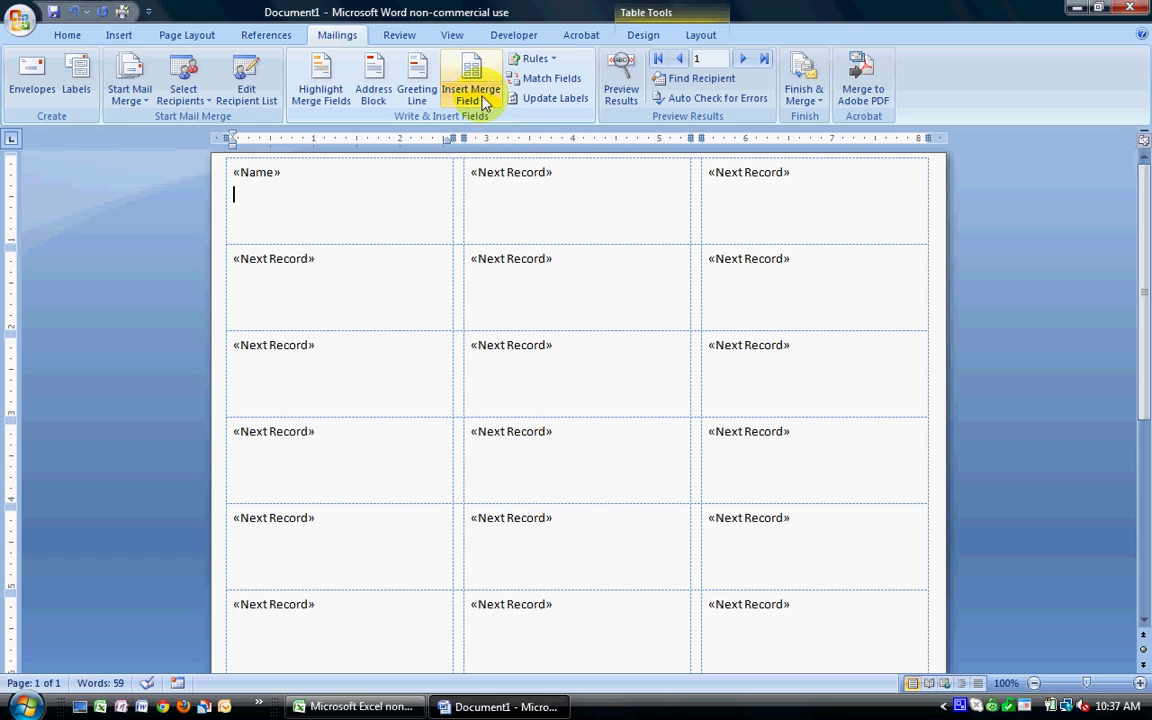
click(471, 96)
click(486, 140)
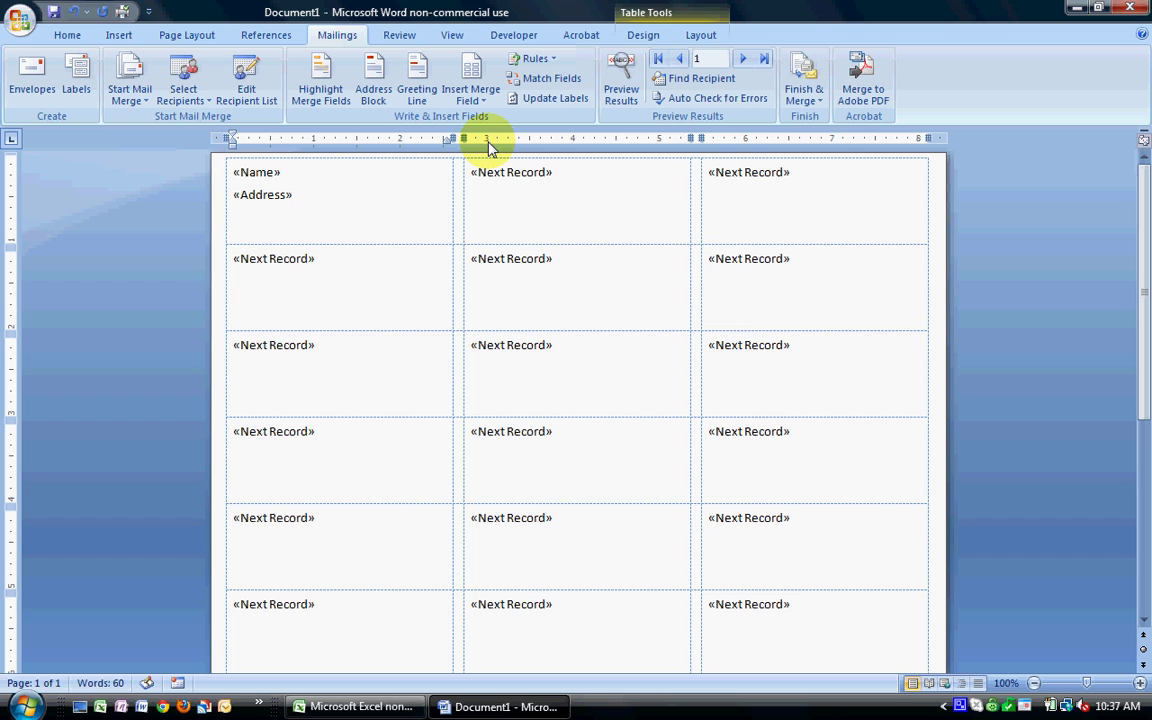
key(Return)
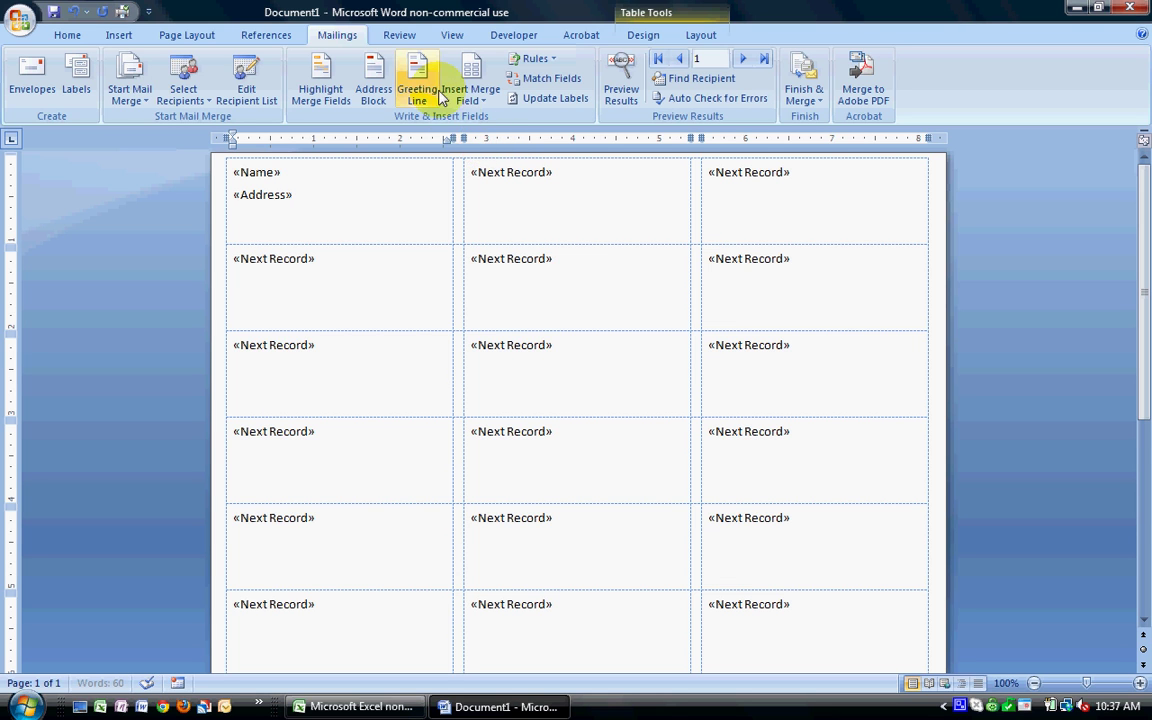
Add «City» «State» «Zip» merge fields together on the third line of the first label.
click(470, 100)
click(480, 160)
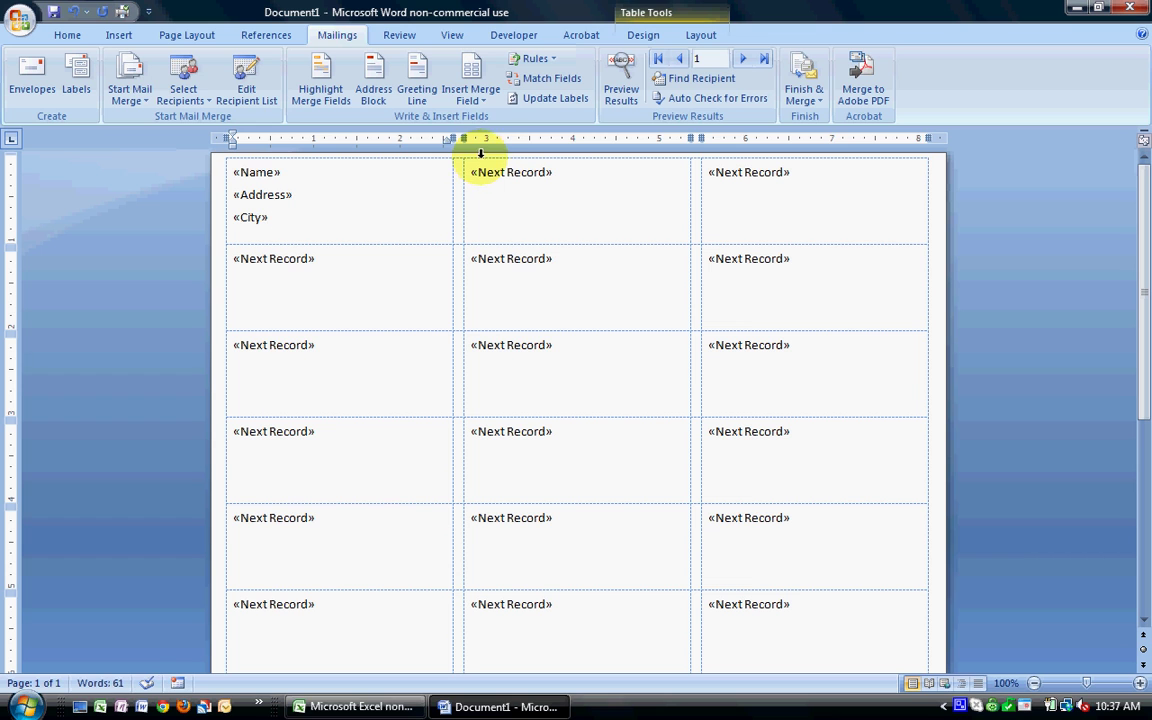
click(472, 100)
click(483, 177)
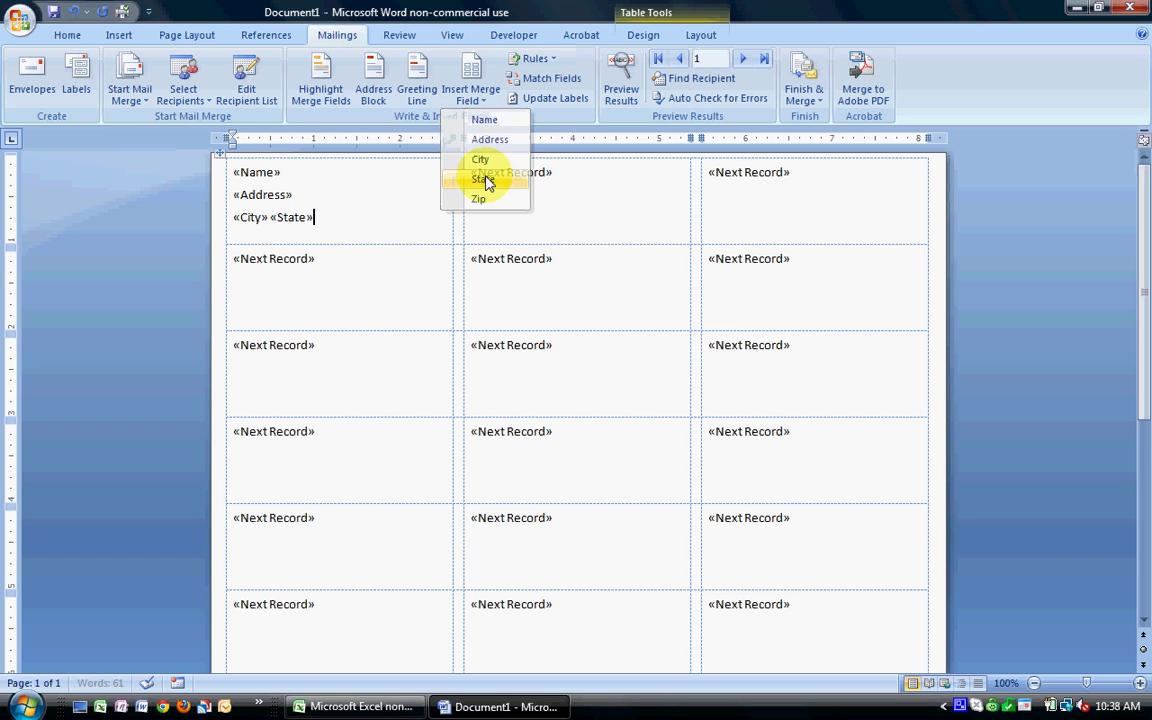
click(472, 95)
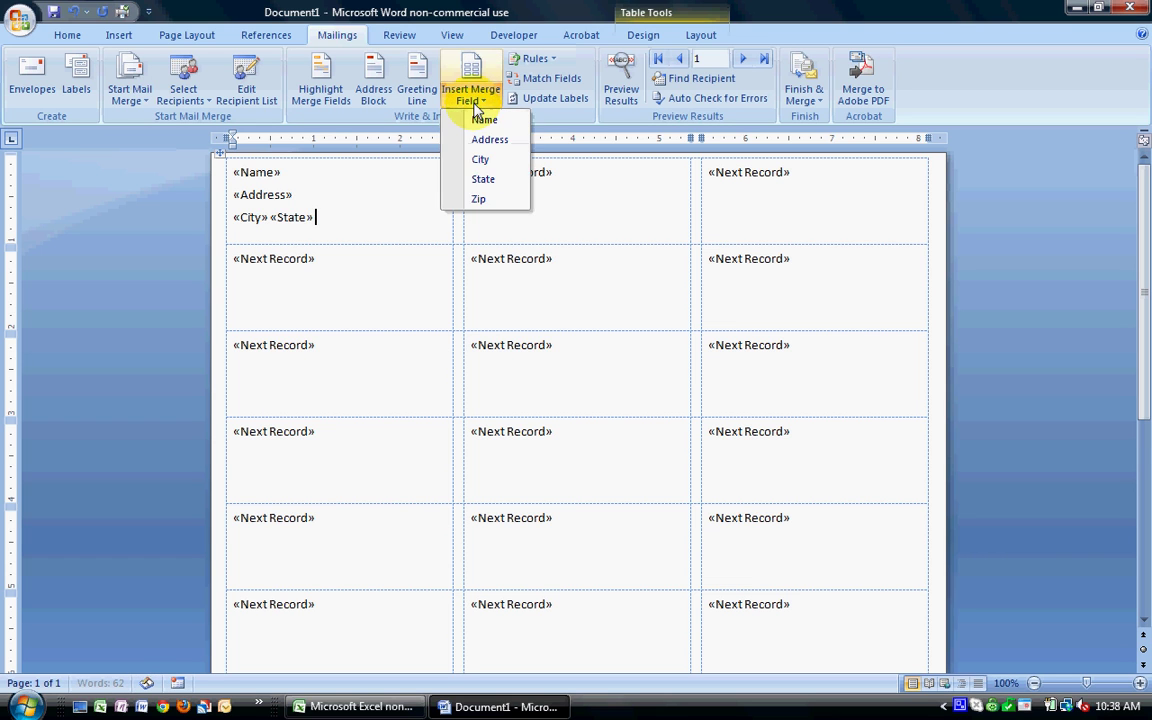
click(481, 200)
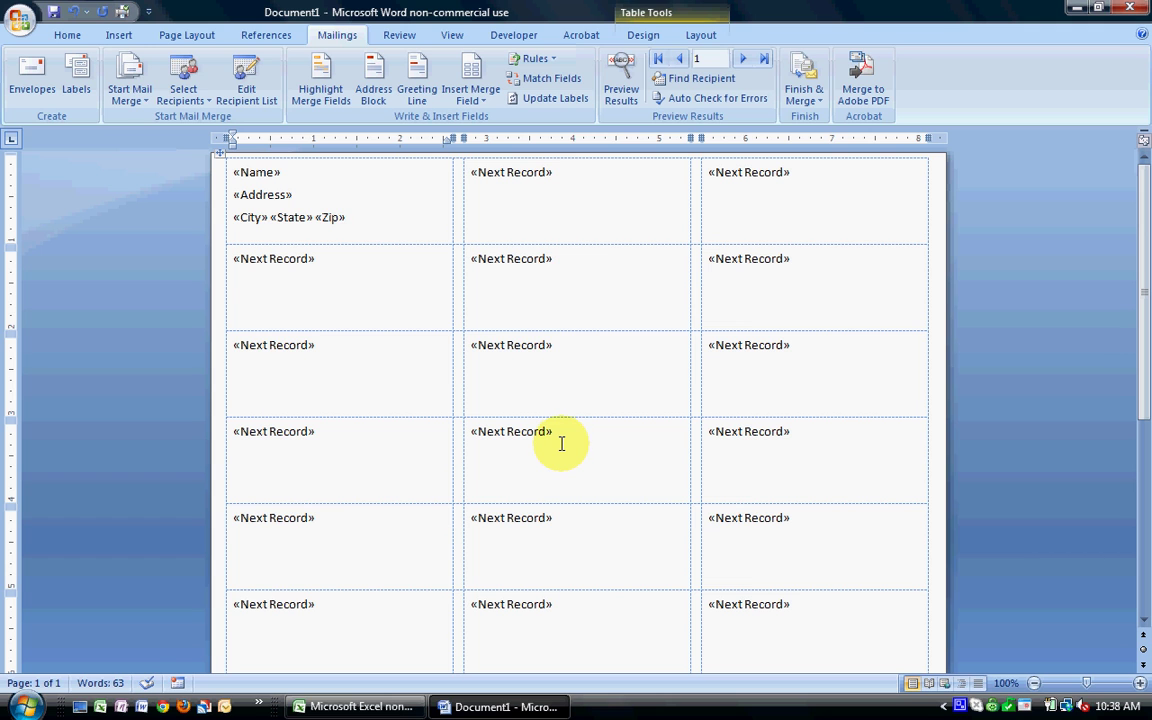
Update Labels to copy the «Name», «Address», «City» «State» «Zip» fields into every label.
click(567, 103)
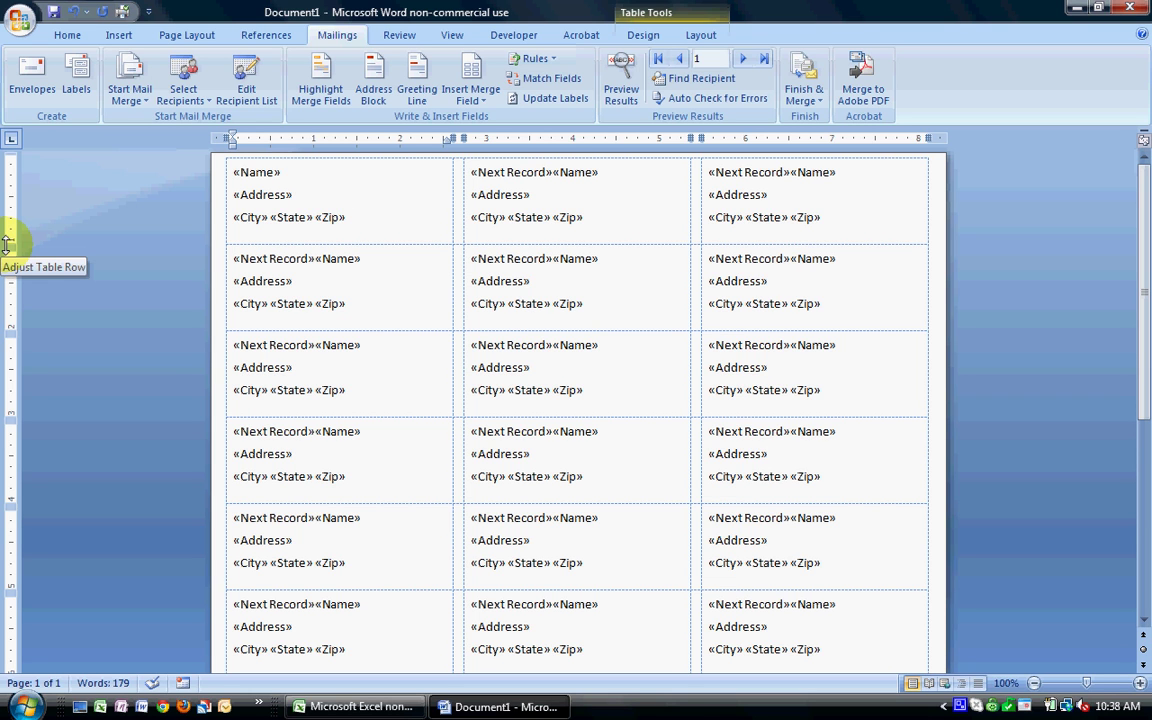
Save the labels as Word document AddressLabelsTest.docx on the Desktop.
click(18, 20)
mouse_move(68, 178)
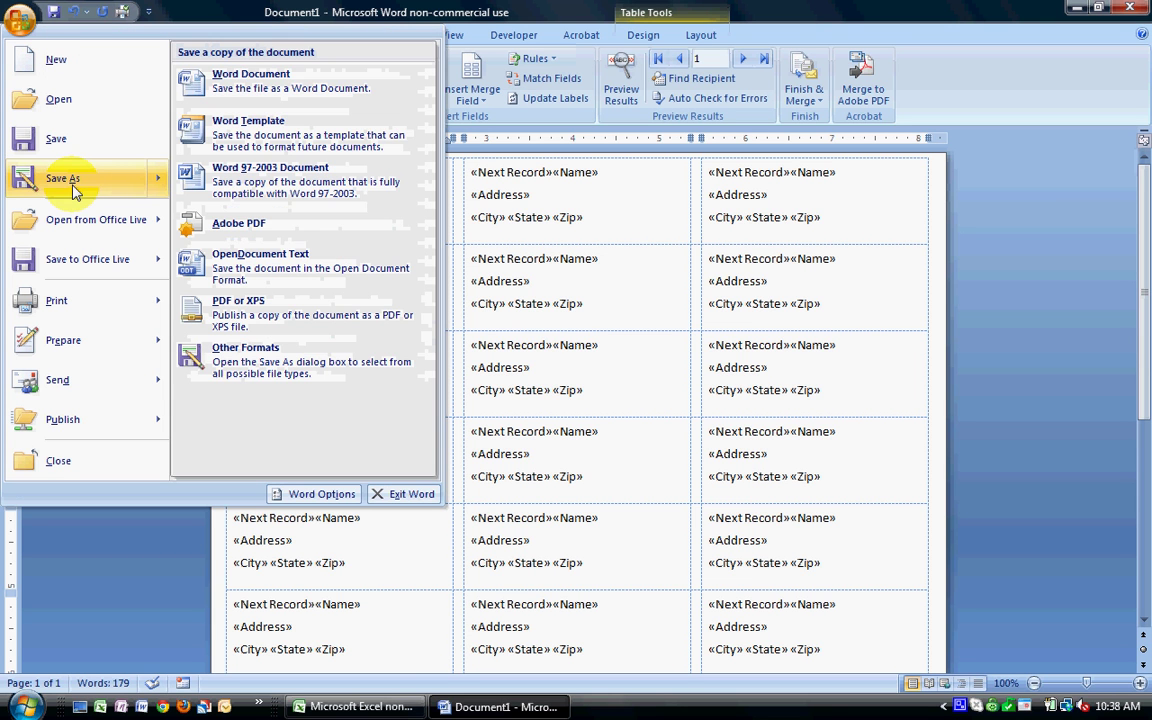
click(299, 91)
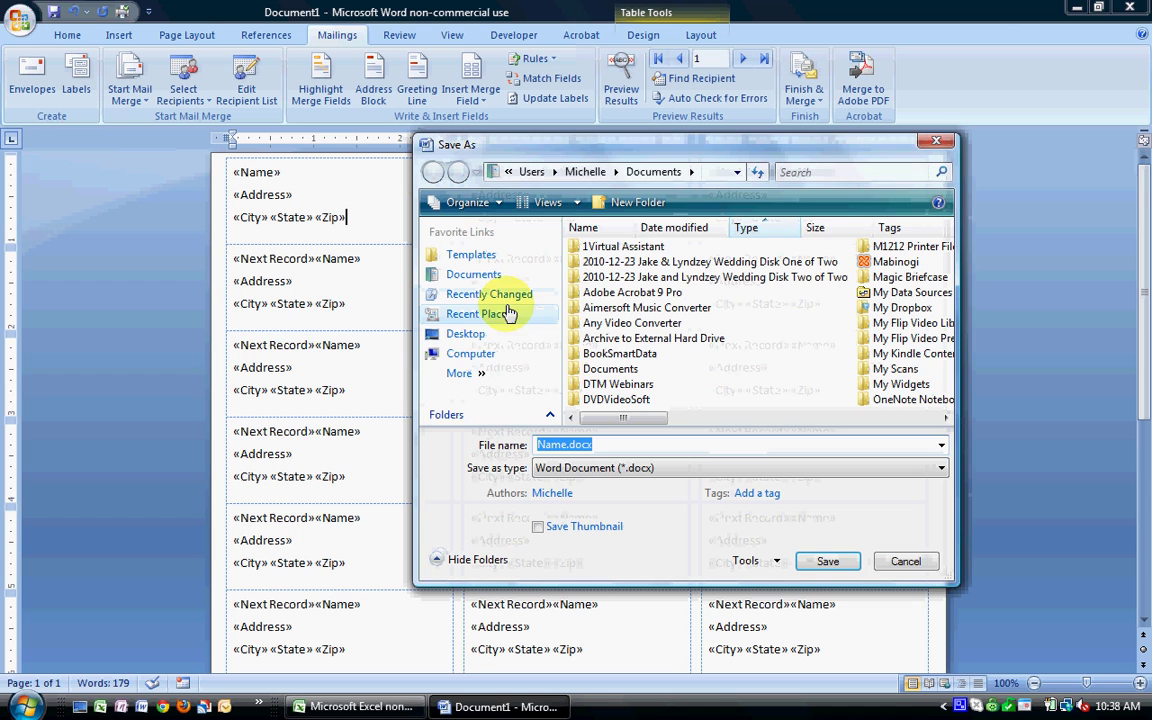
click(494, 340)
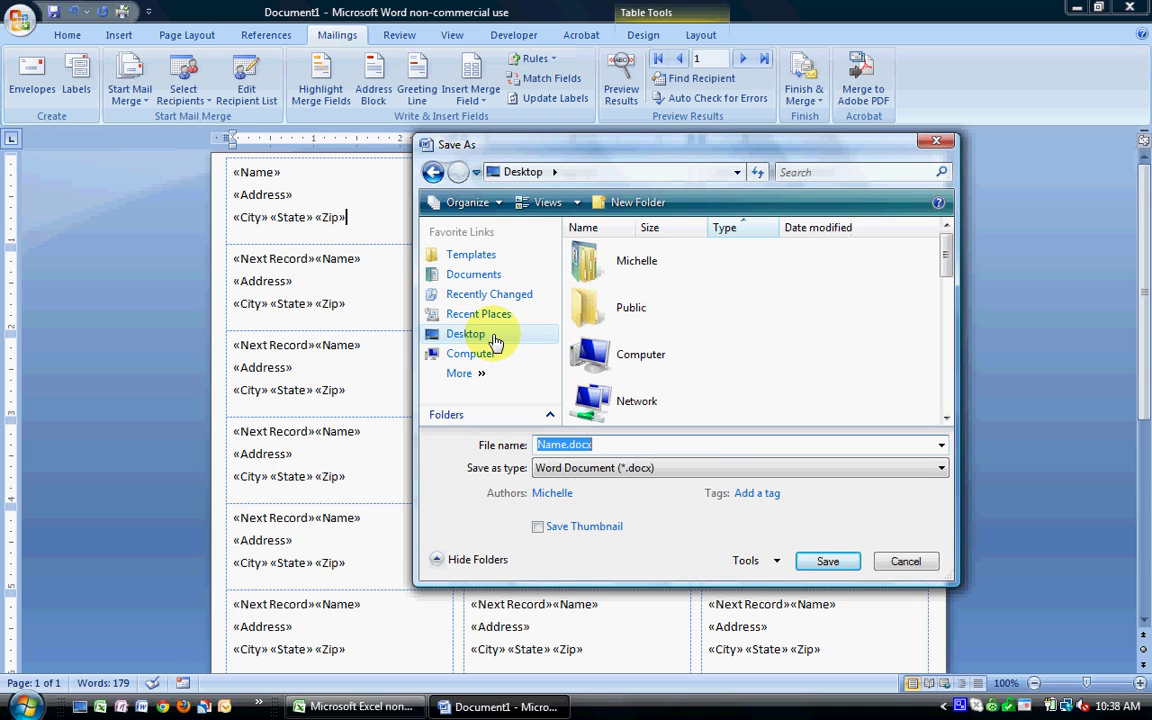
text(Addre)
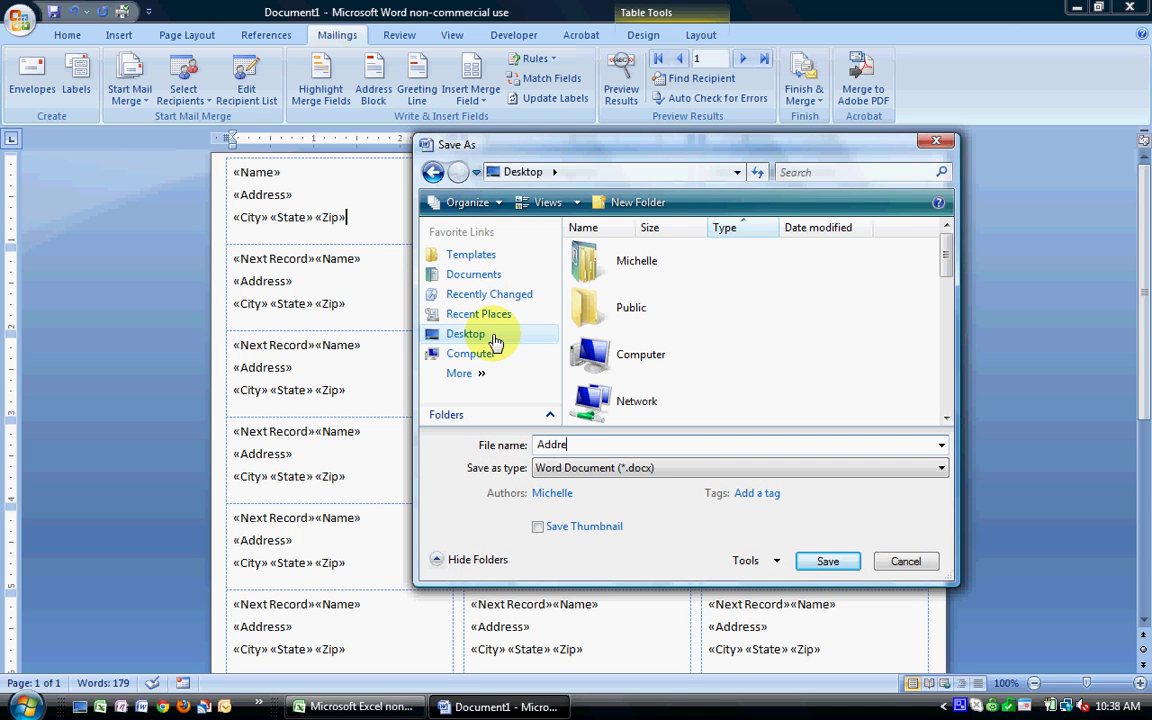
text(ssLabelsTest)
click(845, 565)
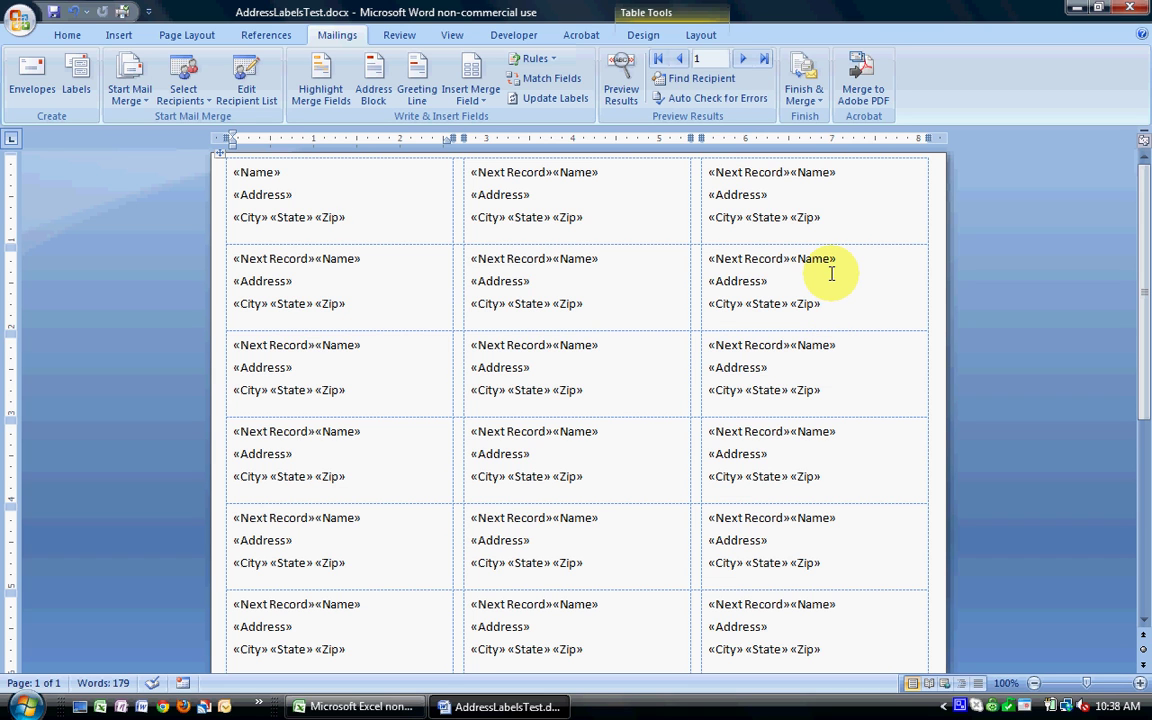
Choose Finish & Merge > Edit Individual Documents to get the Merge to New Document dialog.
click(800, 104)
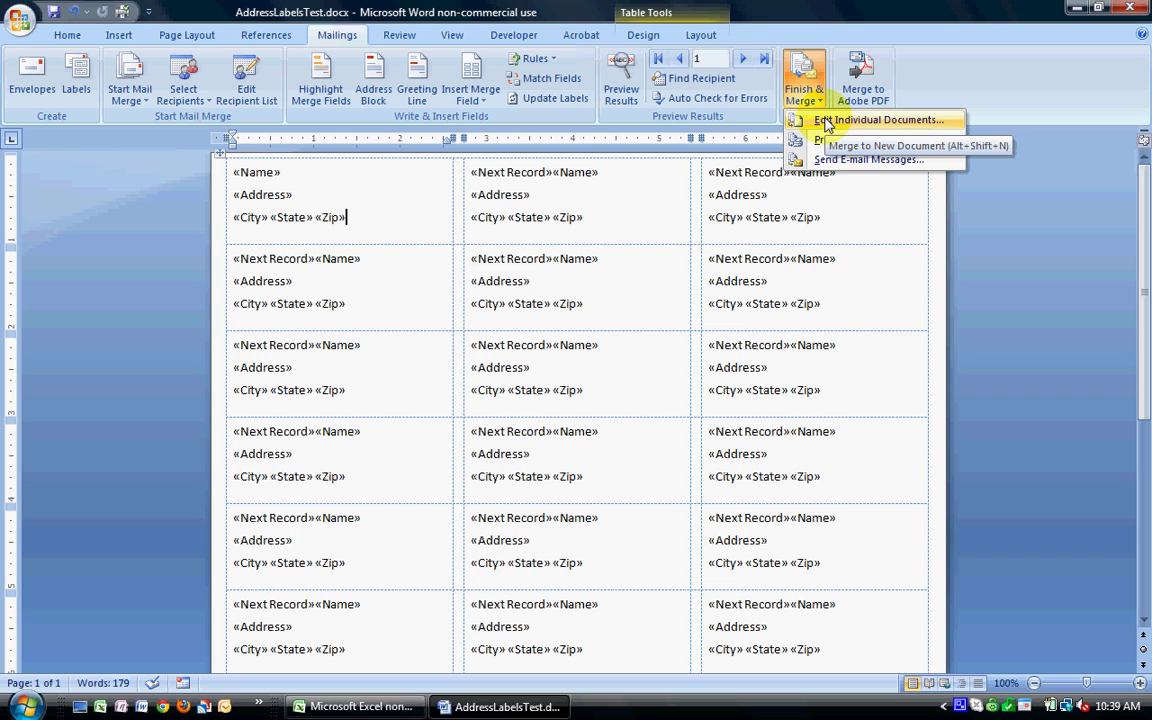
click(826, 122)
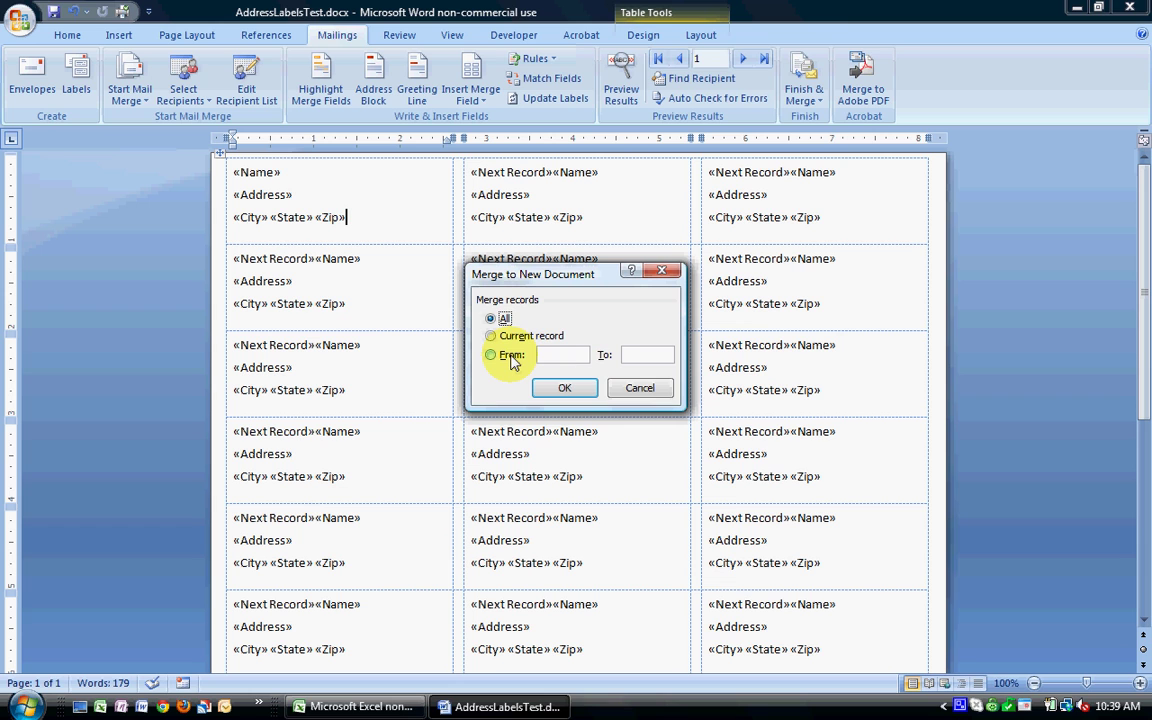
click(513, 357)
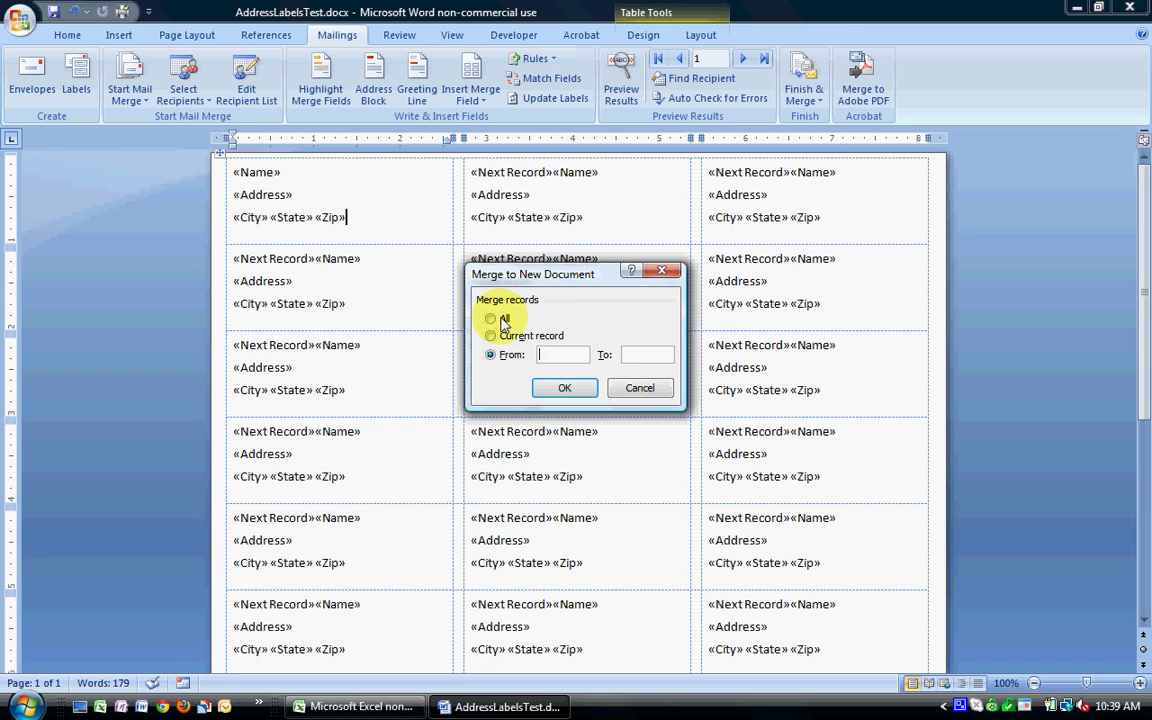
click(491, 318)
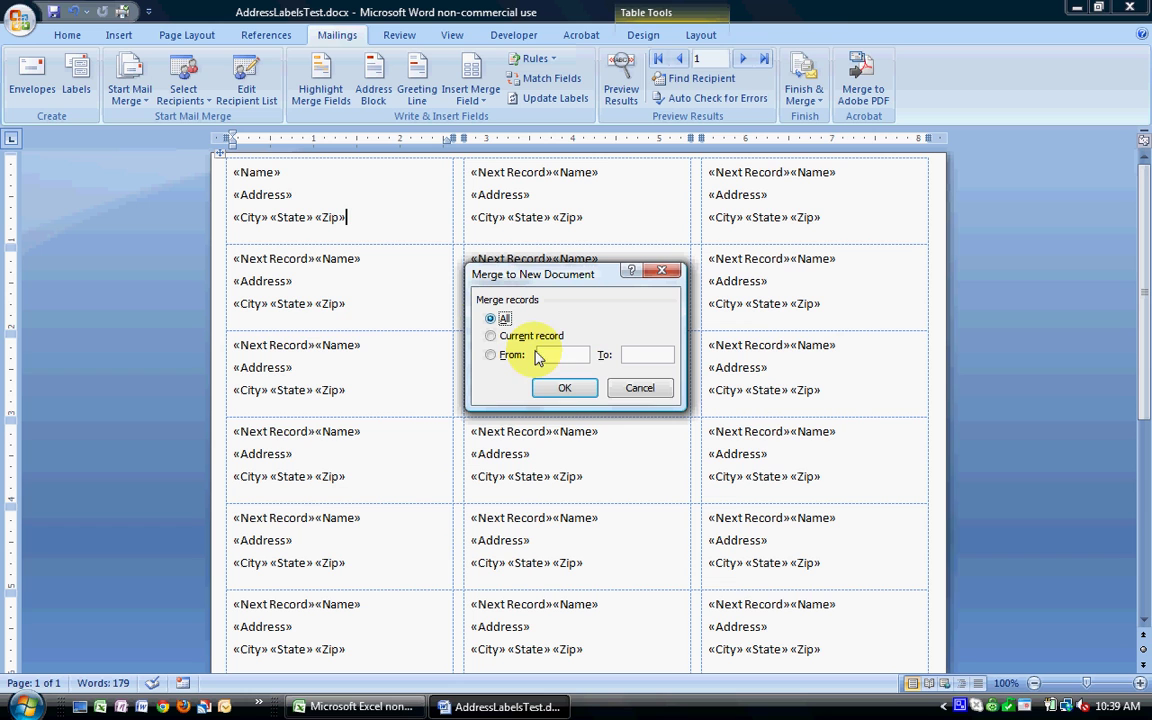
click(570, 390)
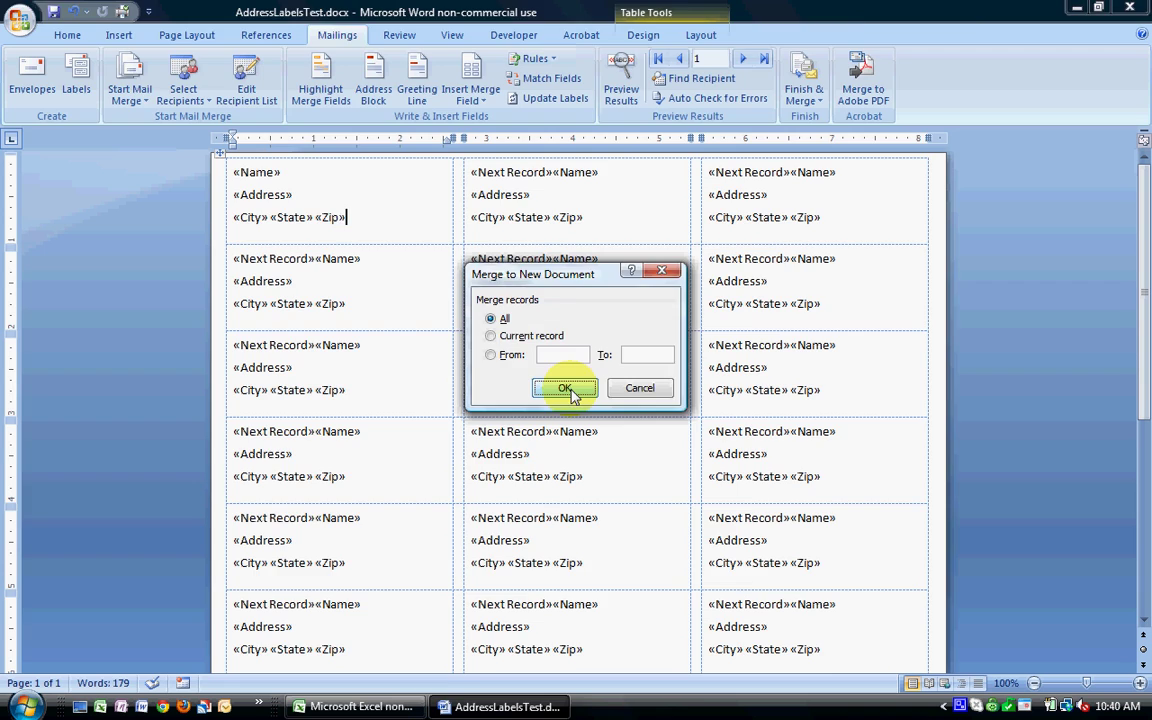
Merge all records into a new Labels1 document showing three filled address labels.
click(566, 389)
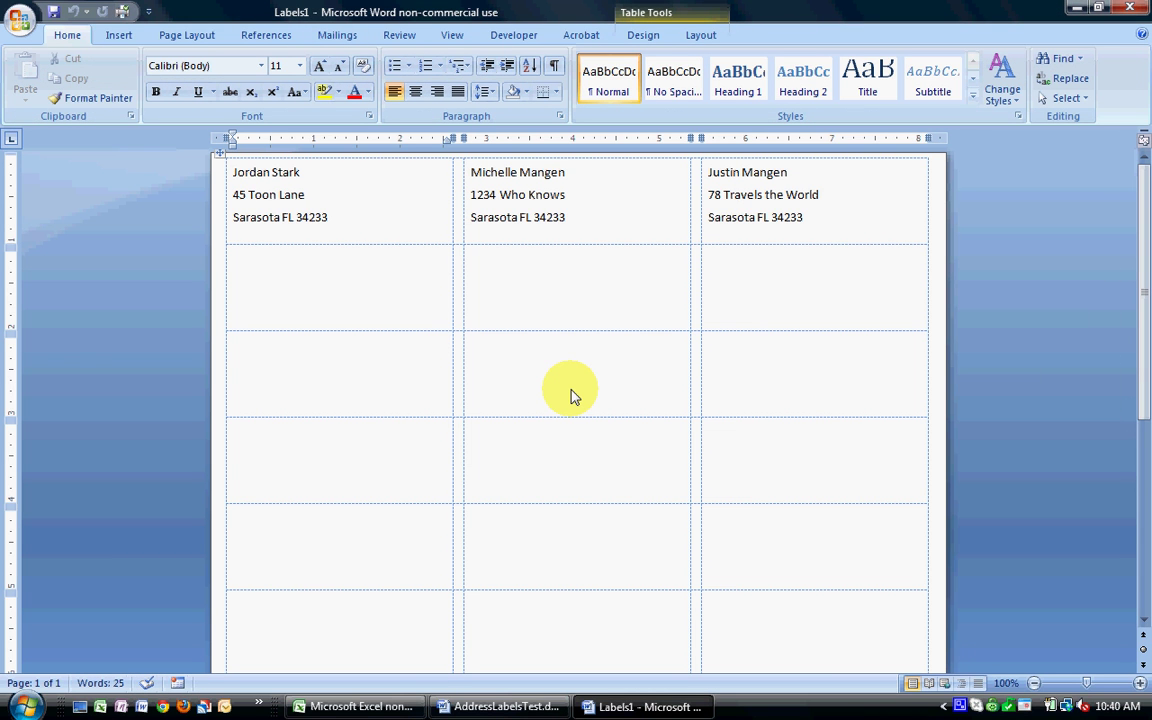